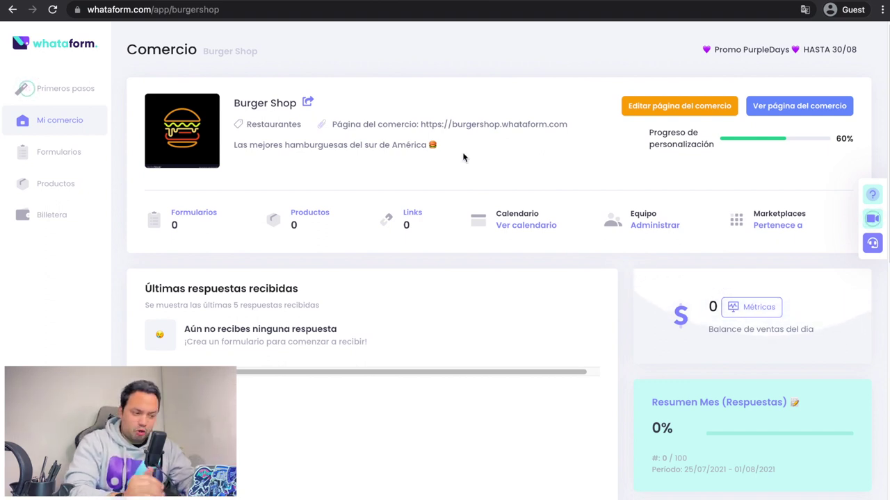
- Open the Burger Shop page editor, look over its sections and open the custom links page
click(683, 110)
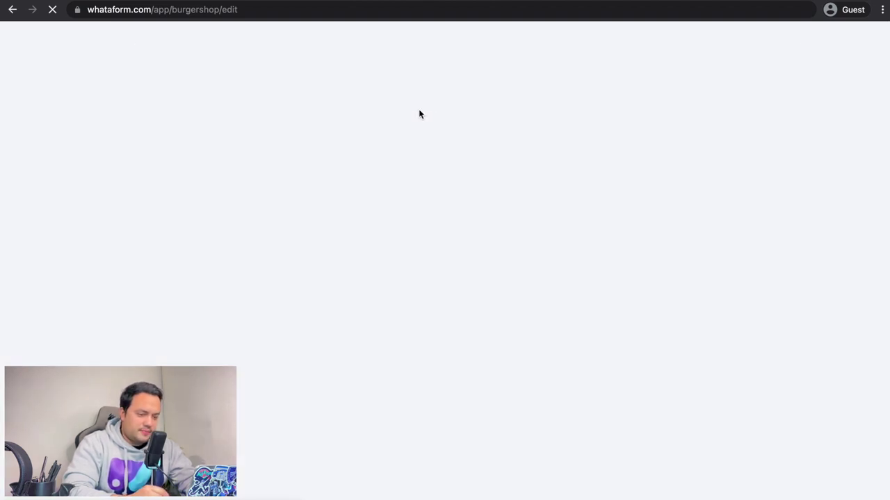
scroll(279, 236, down, 5)
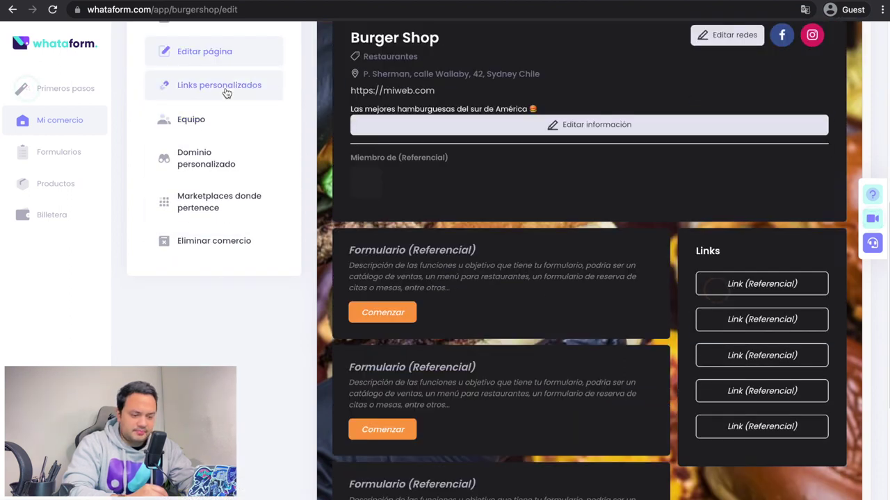
scroll(236, 118, up, 2)
scroll(240, 108, up, 5)
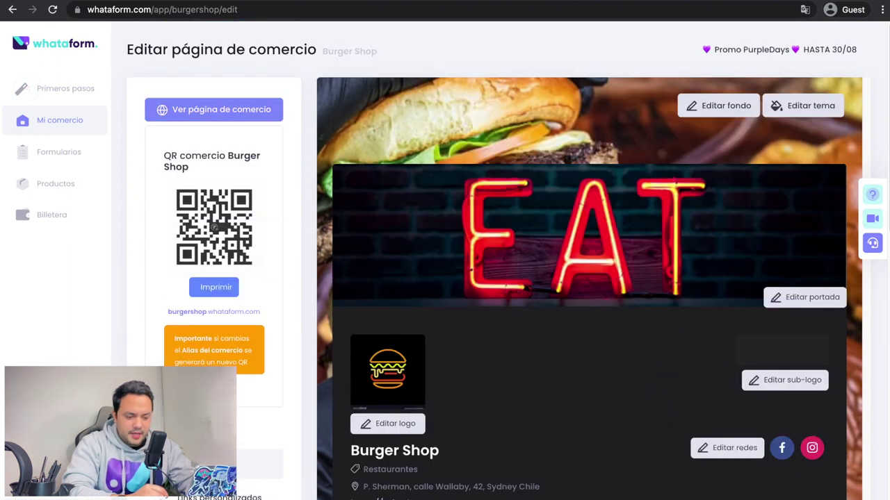
scroll(237, 417, down, 3)
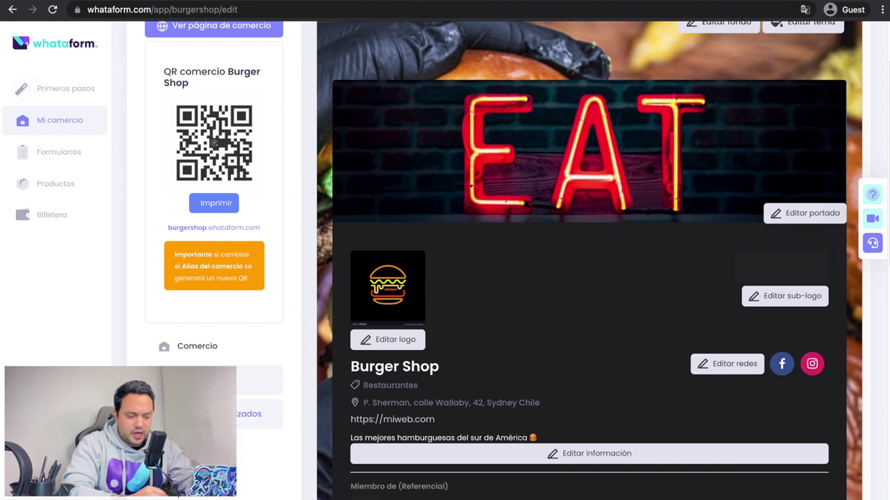
click(238, 415)
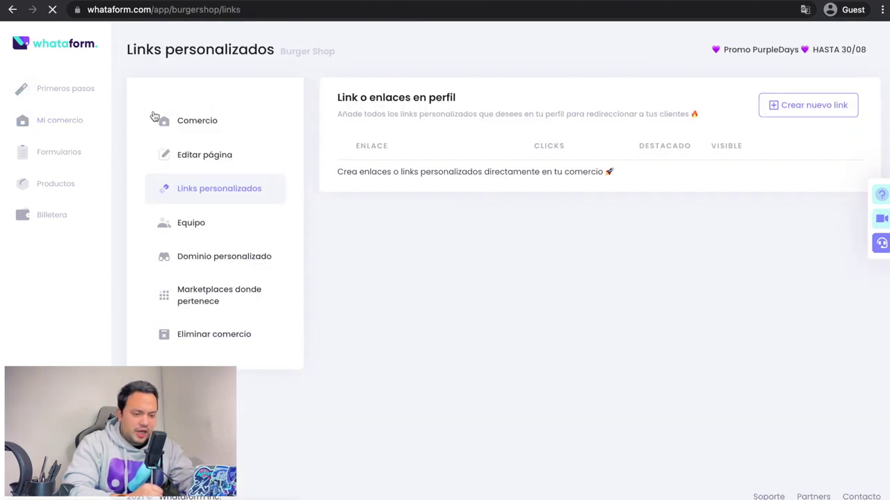
- Return to the Burger Shop overview, open its links page from there and check the public page
click(51, 123)
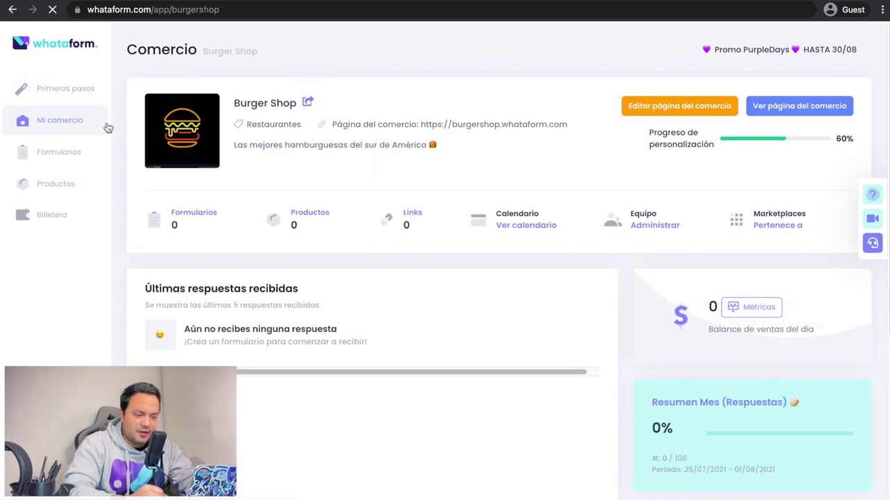
click(414, 215)
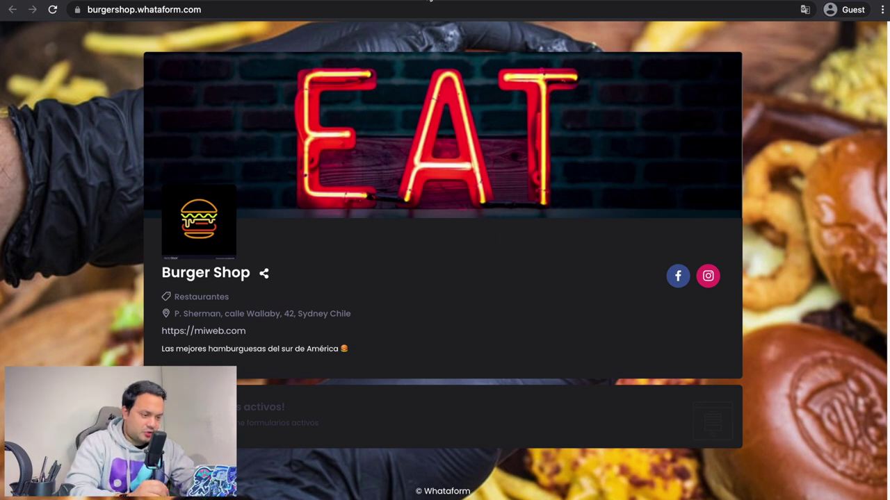
click(431, 2)
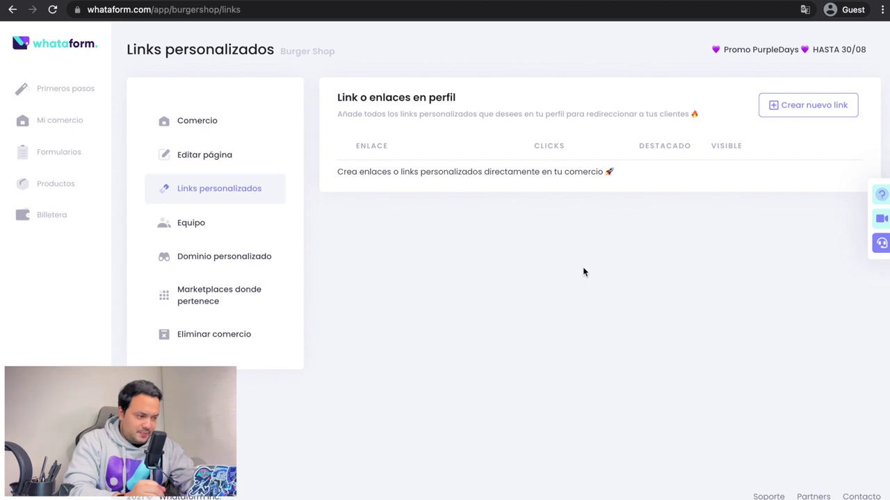
- Start a new custom link with the title "Mira este video"
click(819, 108)
click(391, 201)
text(M)
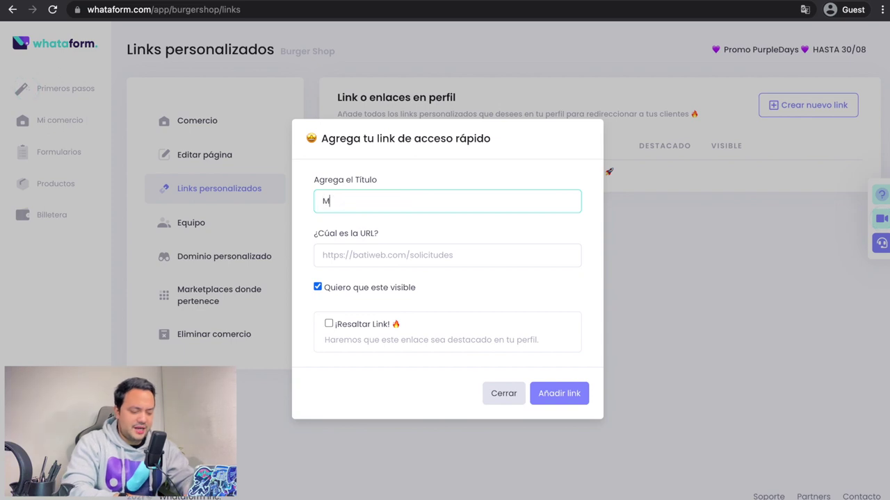
text(ira este video)
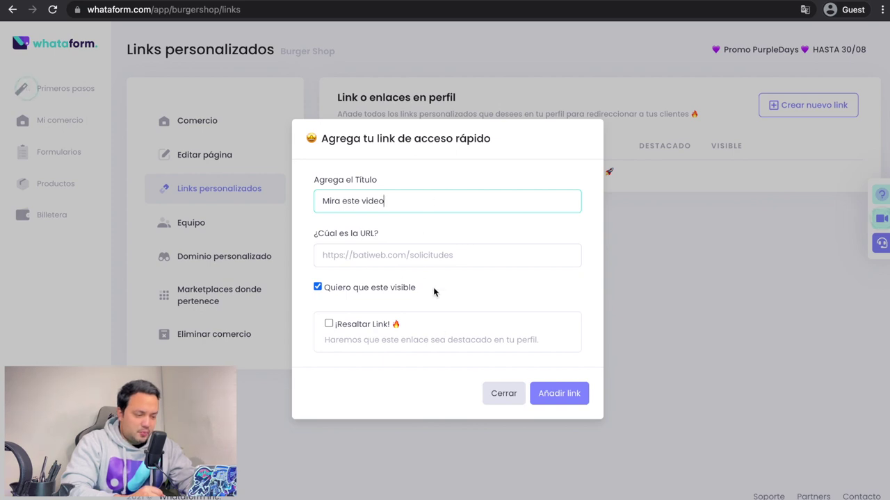
click(417, 257)
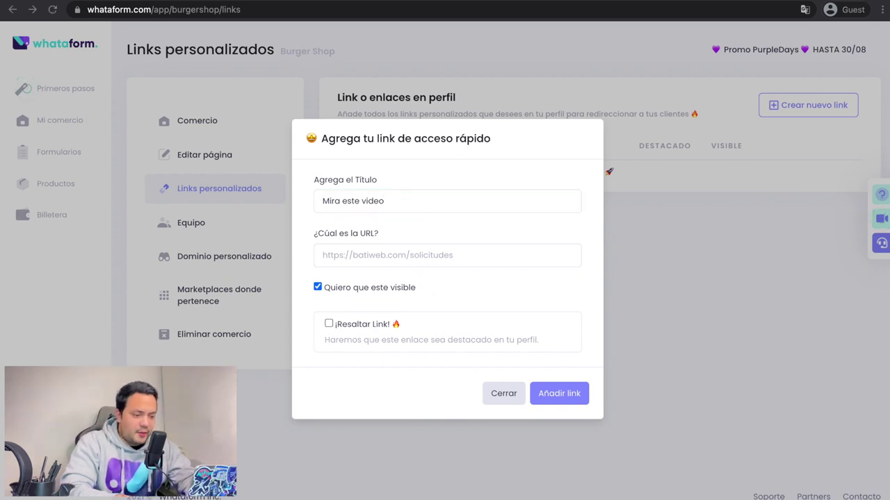
click(428, 202)
click(376, 255)
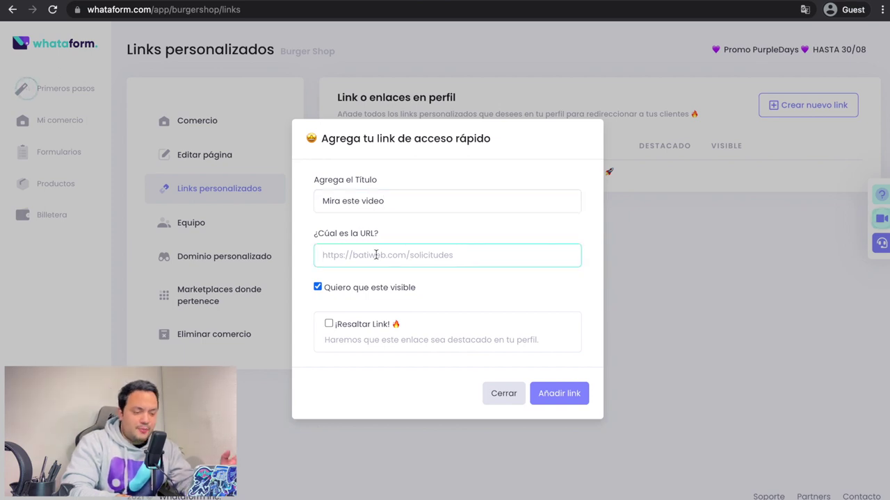
text(https://www.youtube.com/watch?v=Gu8FZxEgfu0&ab_channel=HistoryLatinoam%C3%A9rica)
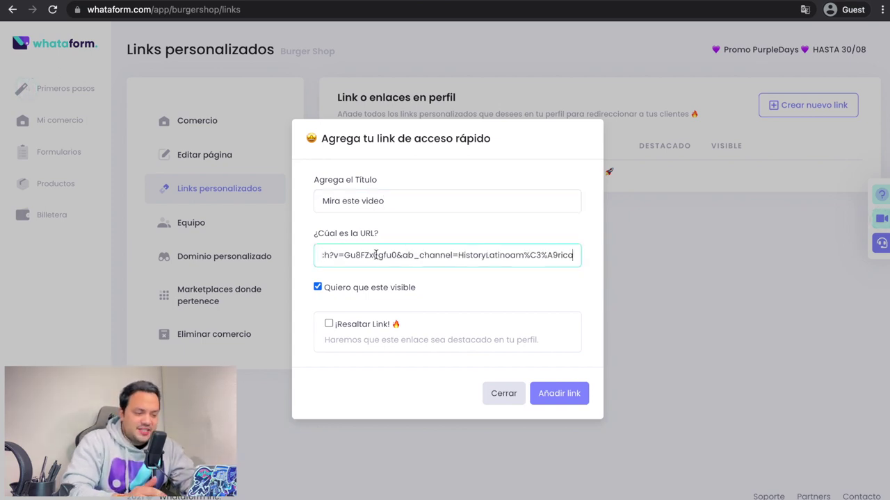
drag(434, 255, 294, 252)
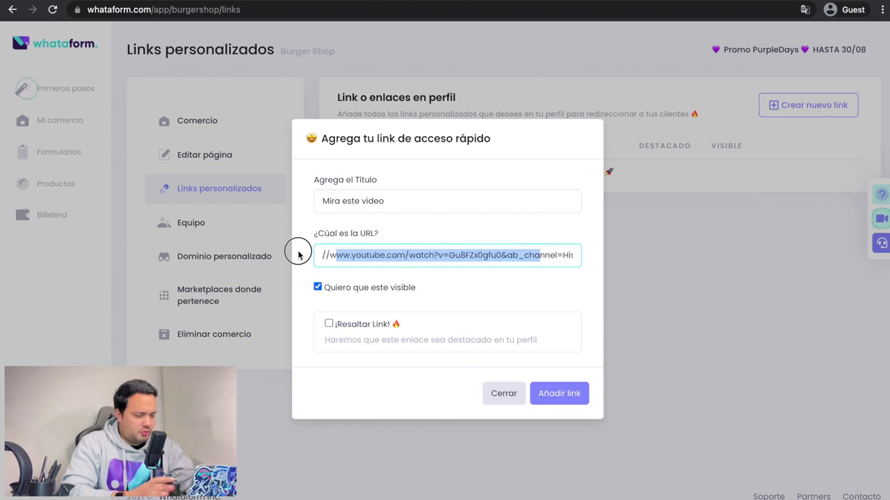
click(382, 257)
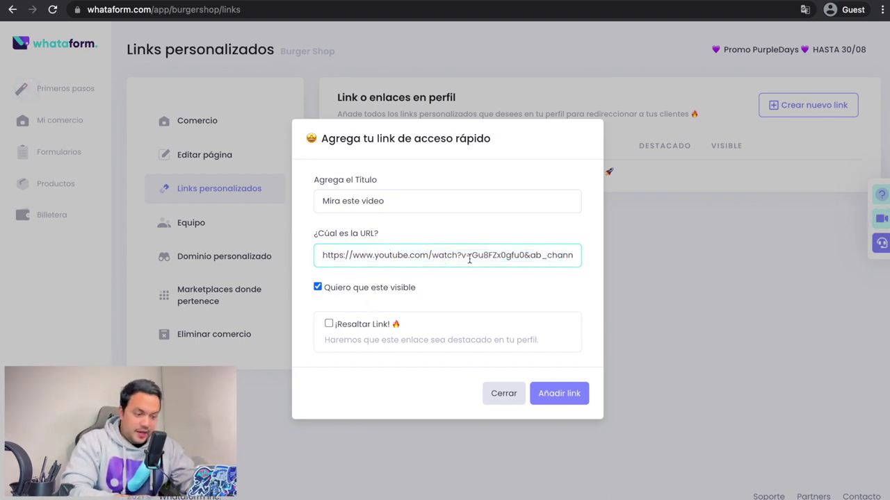
click(564, 394)
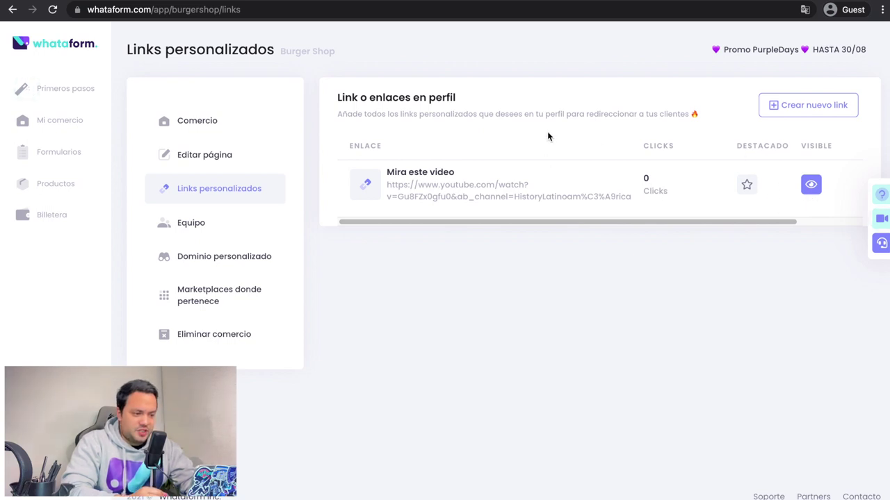
- Reload the public Burger Shop page, test the "Mira este video" link and close the video
key(ctrl+Tab)
click(52, 9)
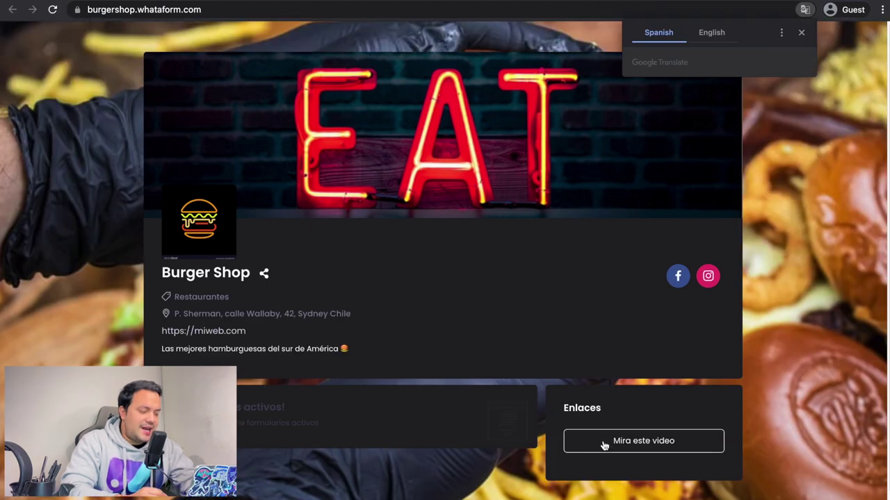
click(644, 446)
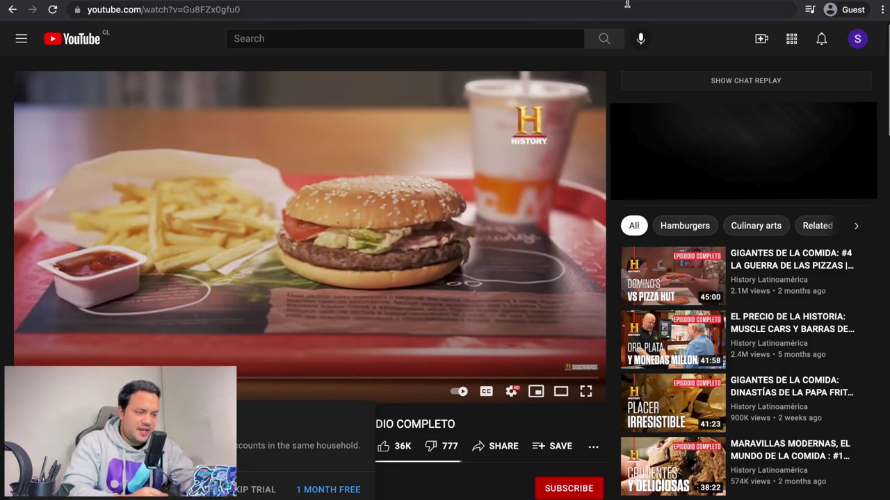
key(ctrl+w)
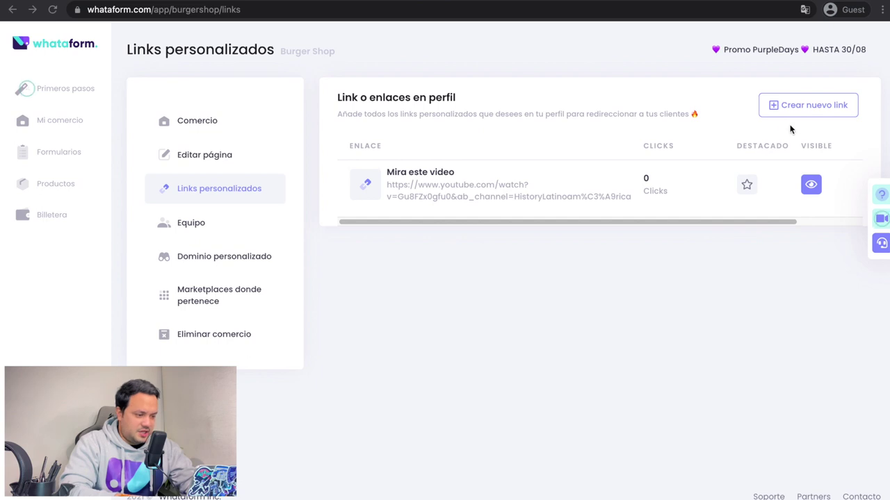
click(808, 104)
click(385, 203)
text(Enlace )
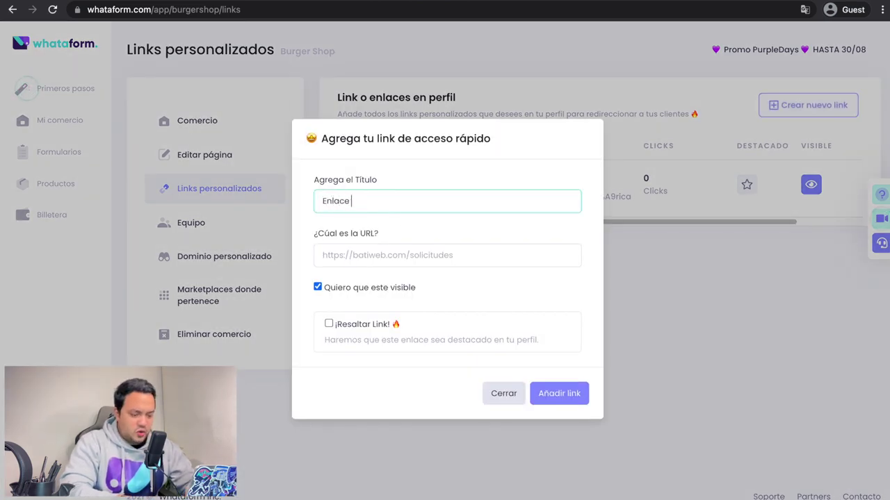
text(del concurso)
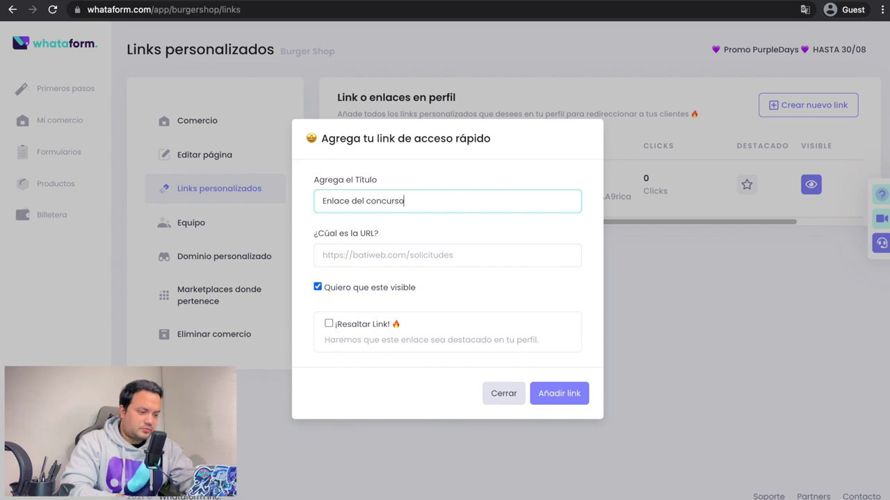
click(399, 255)
text(https://www.instagram.com/p/CSwnU_bnPQp/)
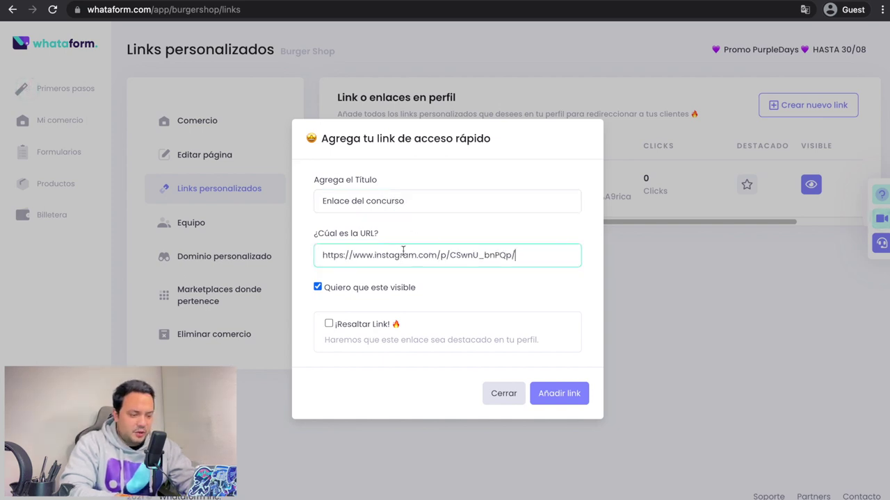
click(329, 324)
click(560, 396)
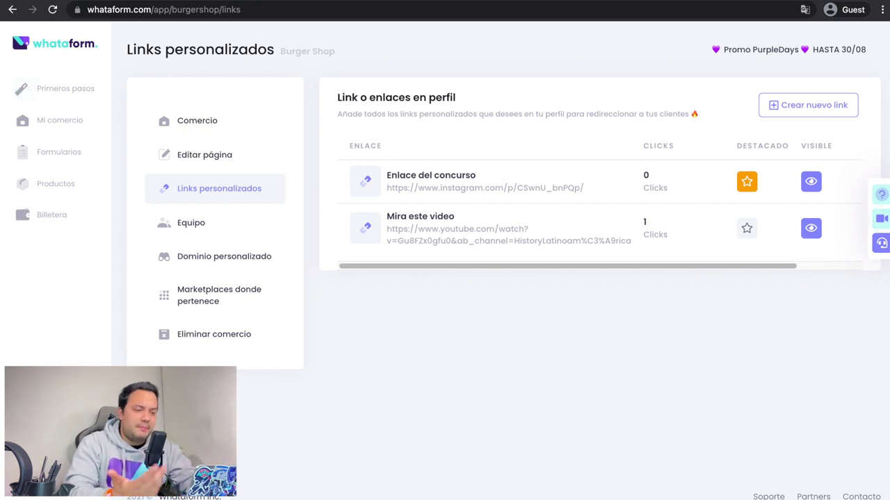
- View the shop overview, dismiss the translation popup on the public page and test the "Enlace del concurso" link
click(203, 123)
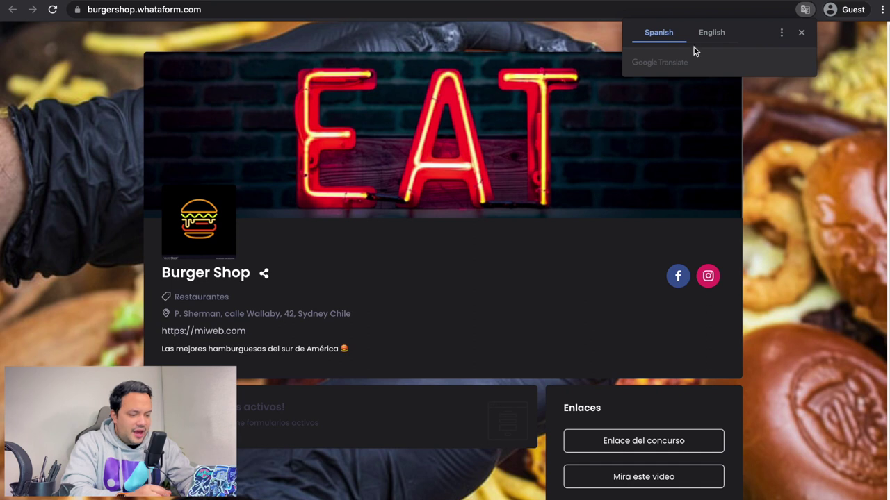
click(801, 33)
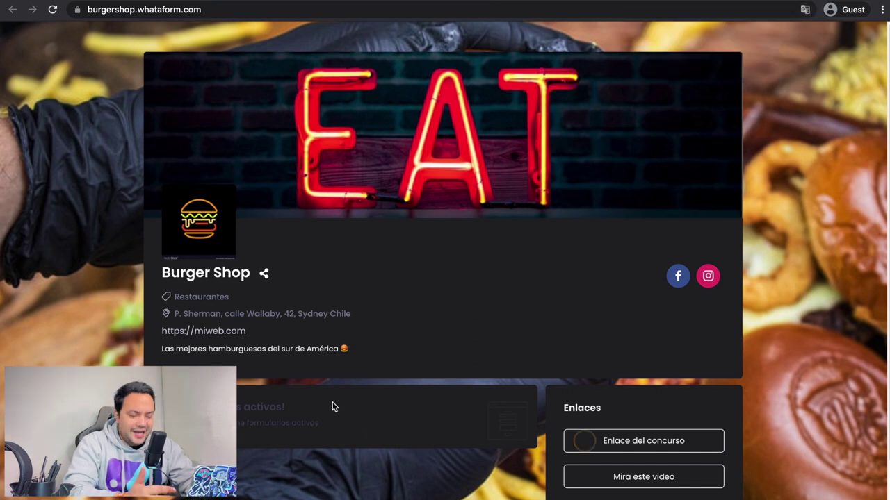
scroll(342, 413, down, 2)
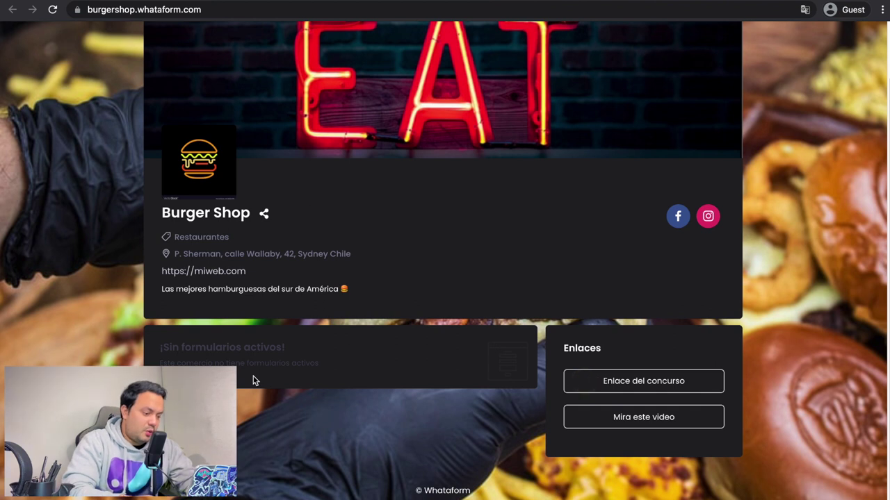
click(649, 380)
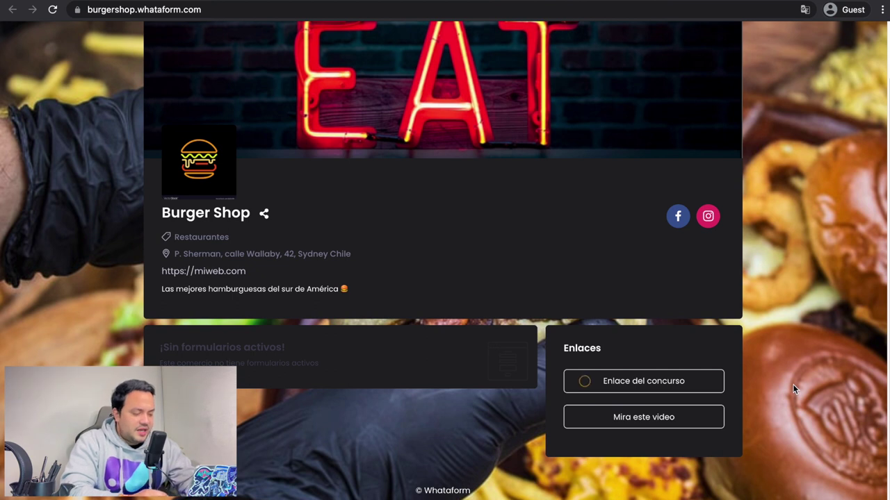
click(644, 384)
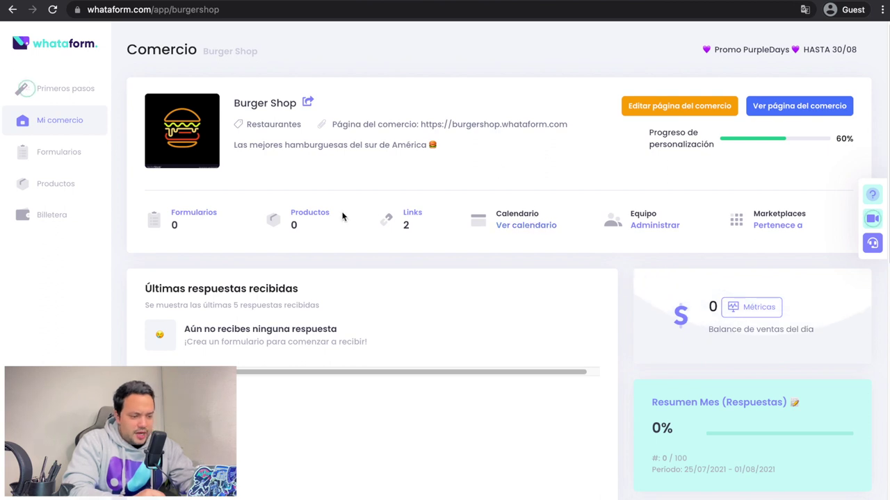
- Open the links list from the overview, go back from the Instagram post to the public page, and review the link clicks
click(406, 221)
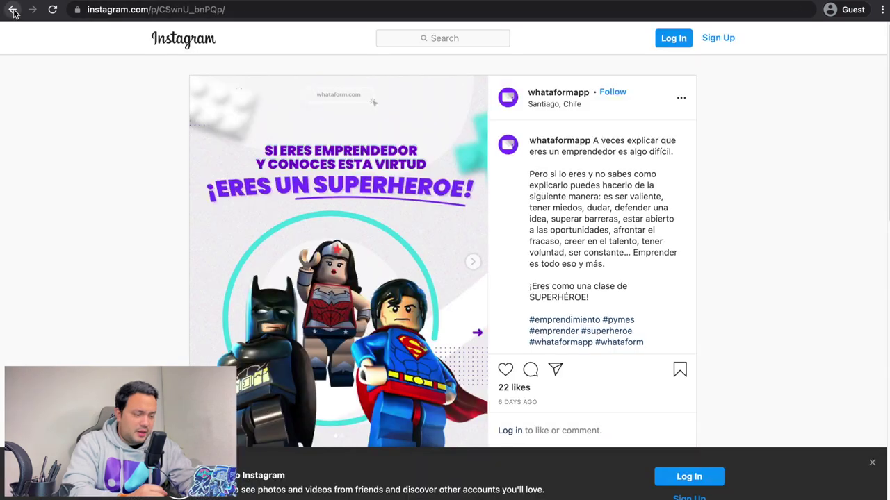
click(14, 10)
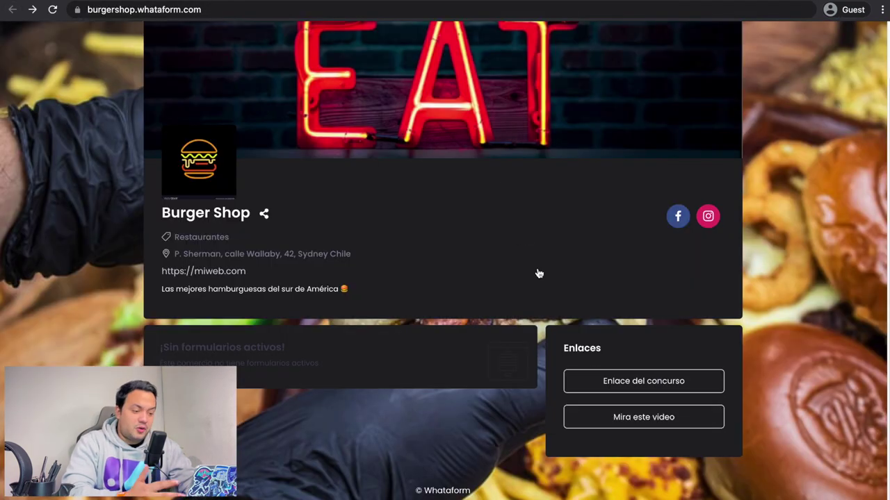
scroll(440, 221, up, 2)
scroll(638, 386, down, 2)
click(580, 381)
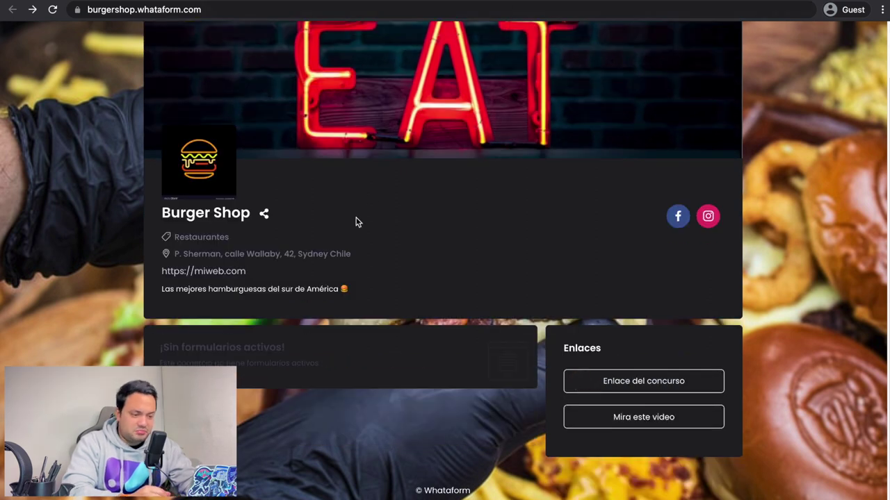
click(423, 1)
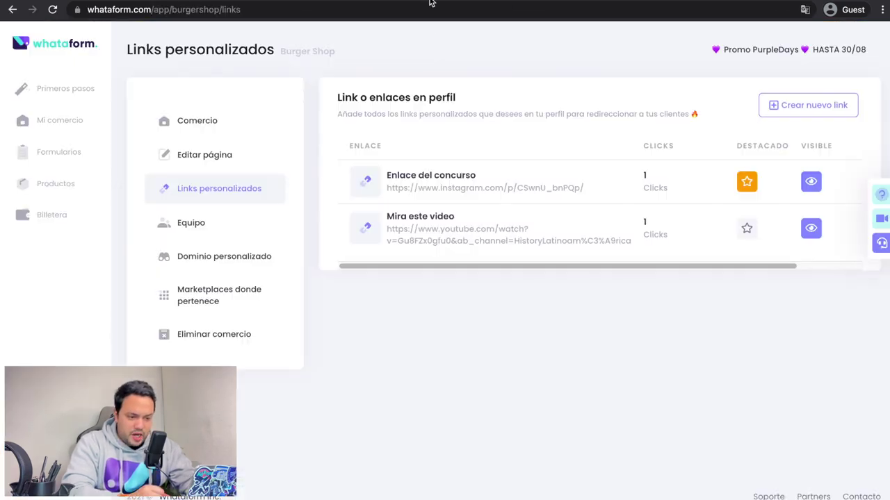
- In the page editor, change the theme so custom links appear as full-width orange buttons under the shop description
click(198, 157)
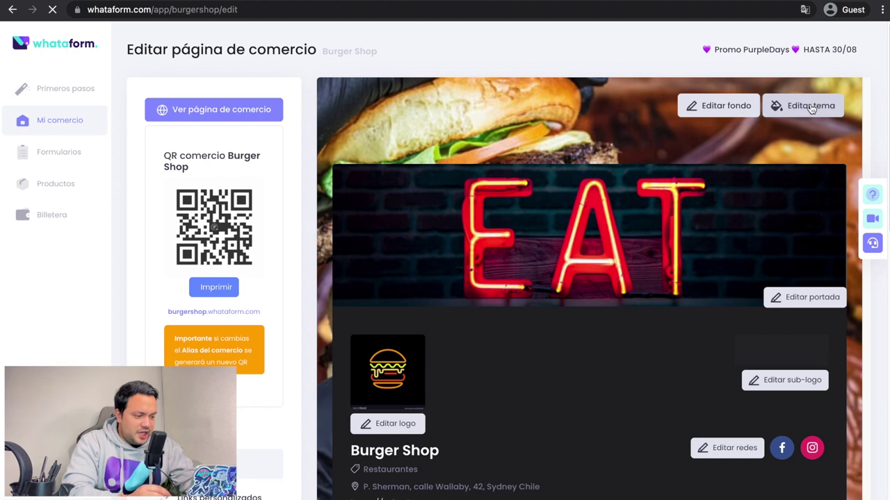
click(810, 105)
click(527, 150)
click(615, 499)
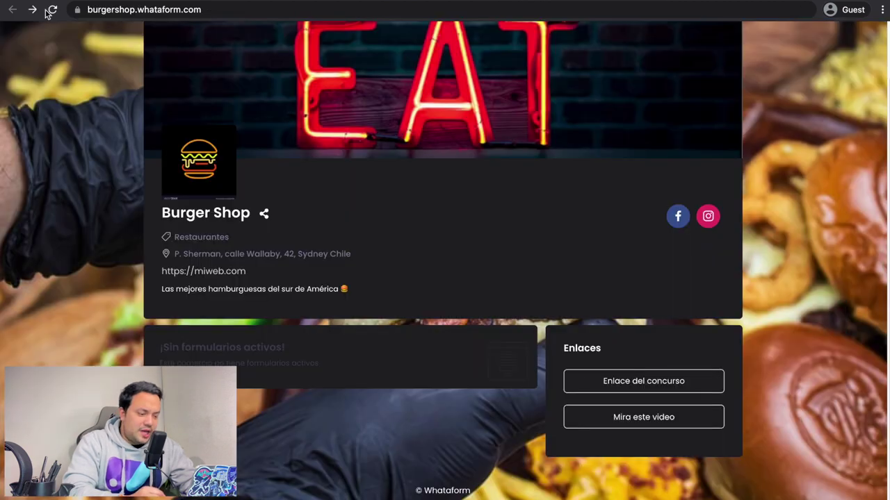
- Reload the public page to check the links' placement, dismiss the translation popup and return to the page editor
click(50, 11)
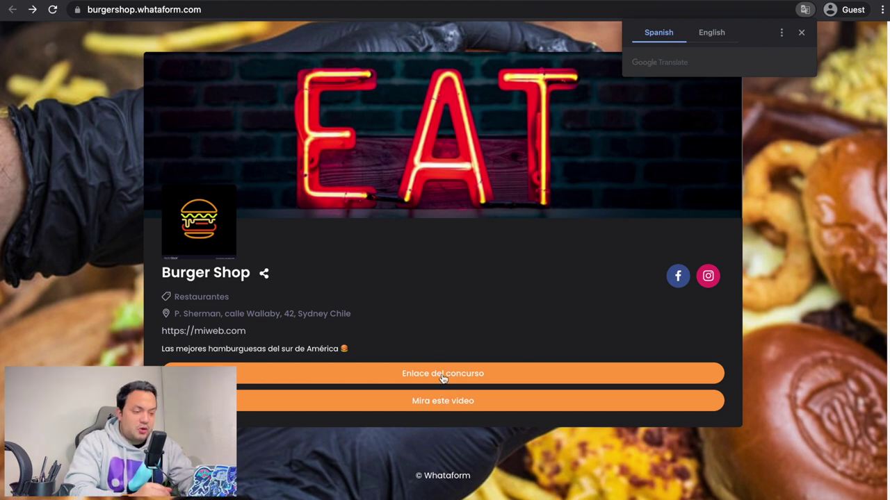
click(801, 32)
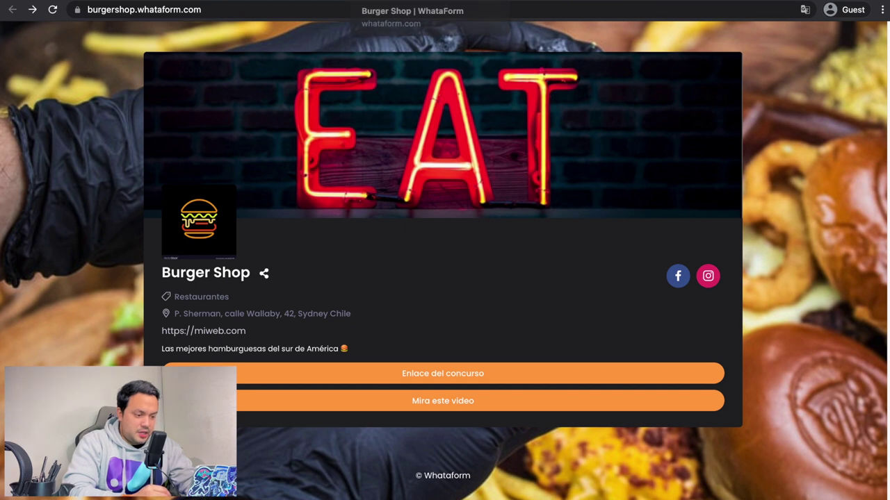
click(438, 1)
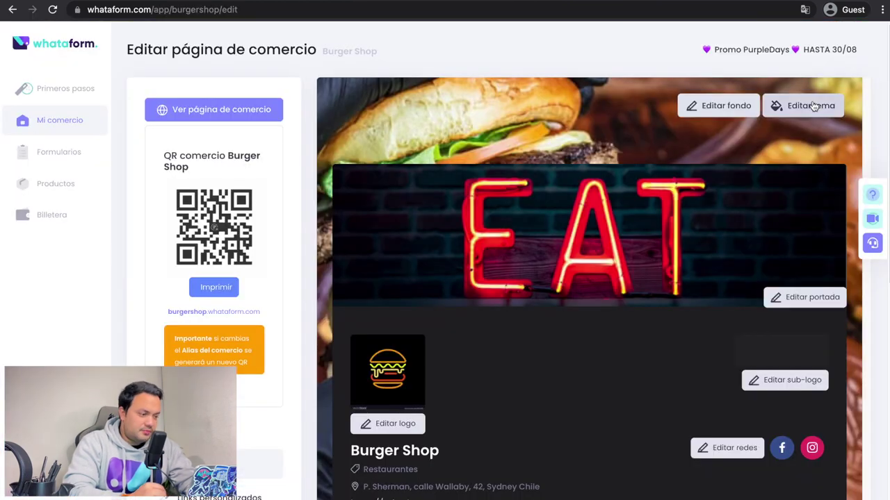